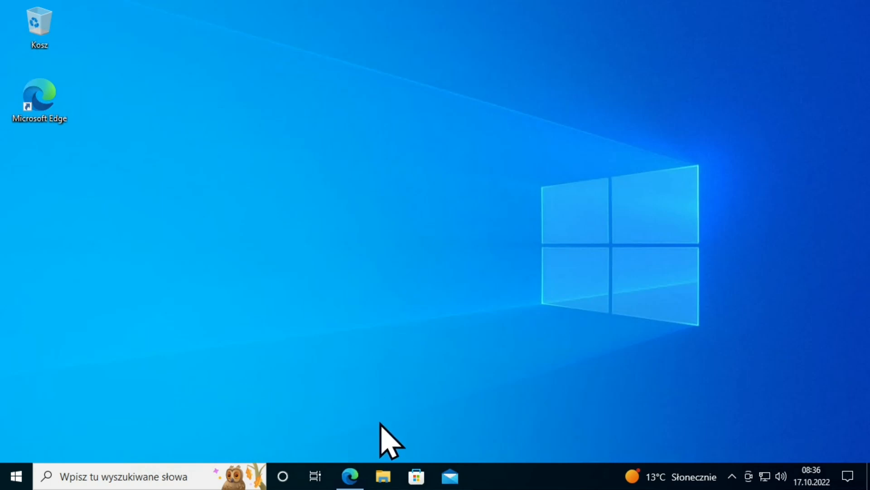
Step: Check the connected drives under Ten komputer in File Explorer, and close the window
{"action": "left_click", "coordinate": [387, 474]}
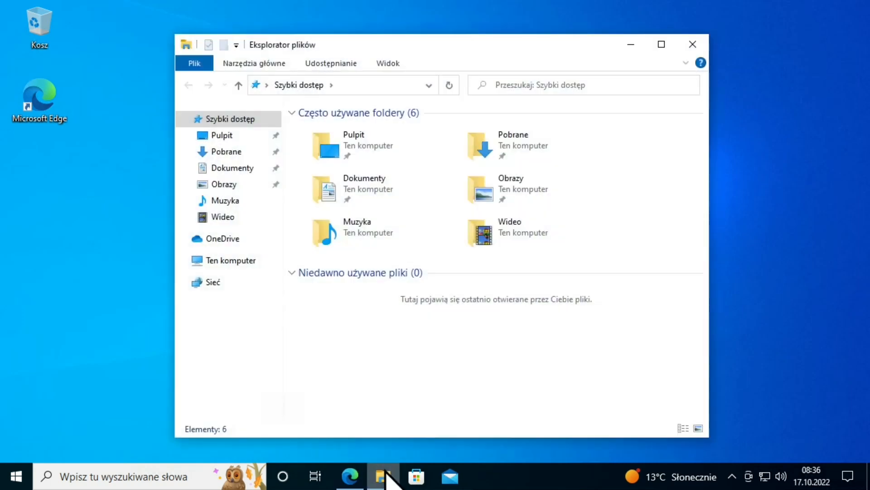
{"action": "left_click", "coordinate": [236, 260]}
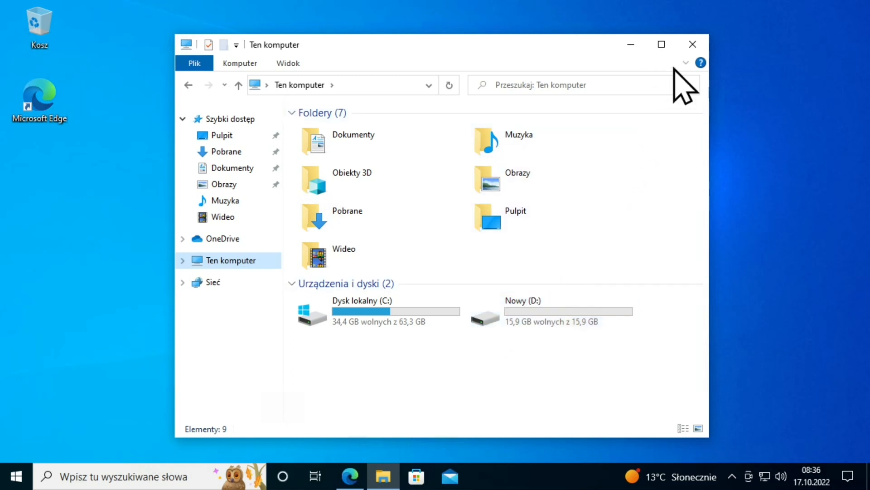
{"action": "left_click", "coordinate": [691, 45]}
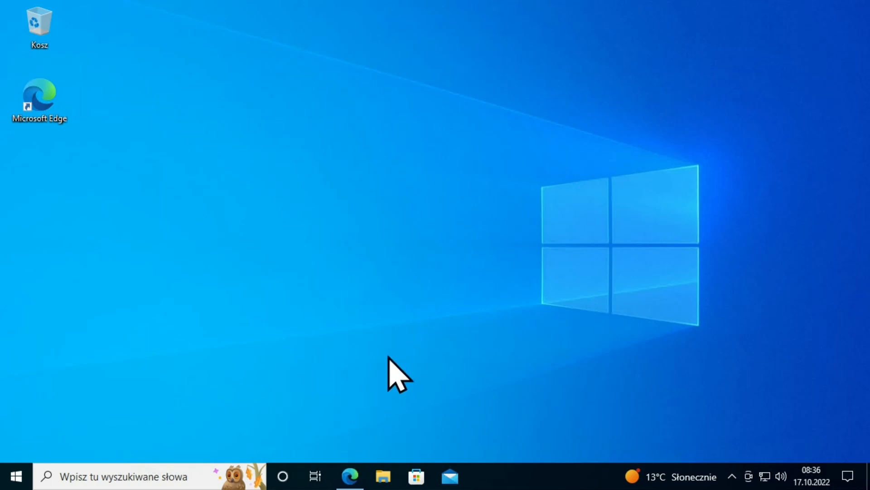
Step: On Microsoft's Windows 11 download page in Edge, request the Windows 11 (multi-edition ISO) disk image
{"action": "left_click", "coordinate": [349, 478]}
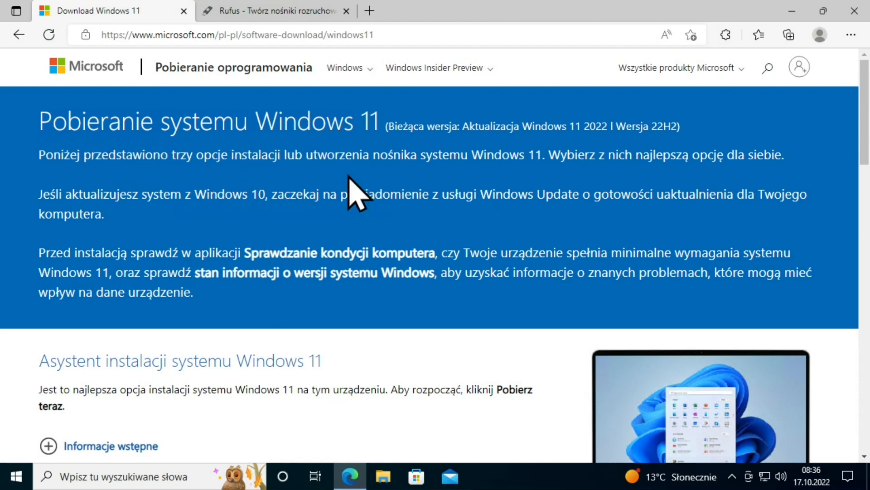
{"action": "scroll", "coordinate": [375, 338], "scroll_direction": "down", "scroll_amount": 10}
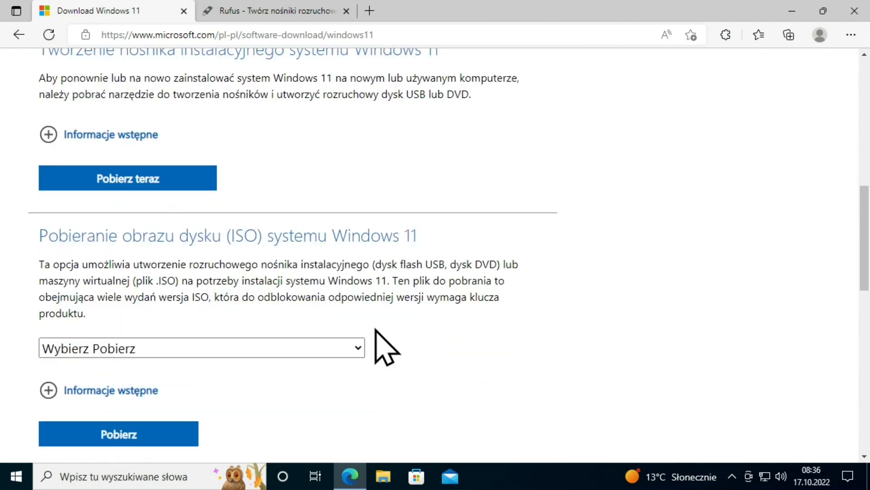
{"action": "scroll", "coordinate": [376, 330], "scroll_direction": "down", "scroll_amount": 1}
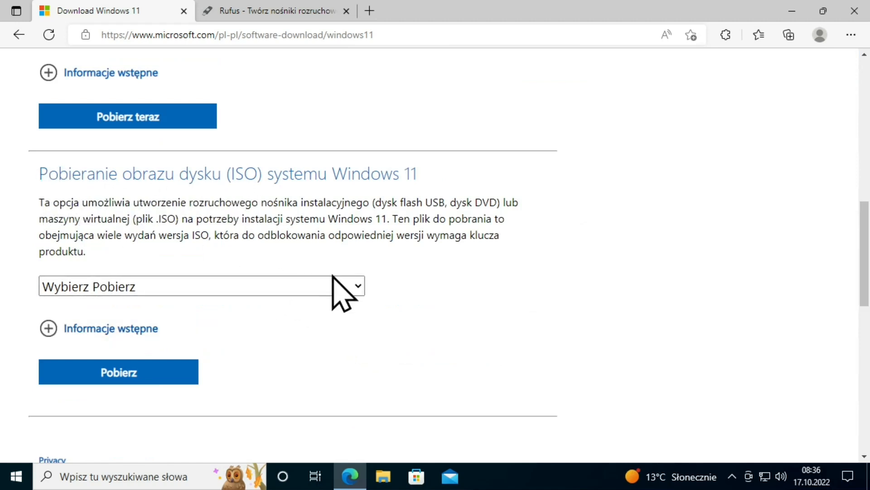
{"action": "left_click", "coordinate": [325, 285]}
{"action": "left_click", "coordinate": [179, 326]}
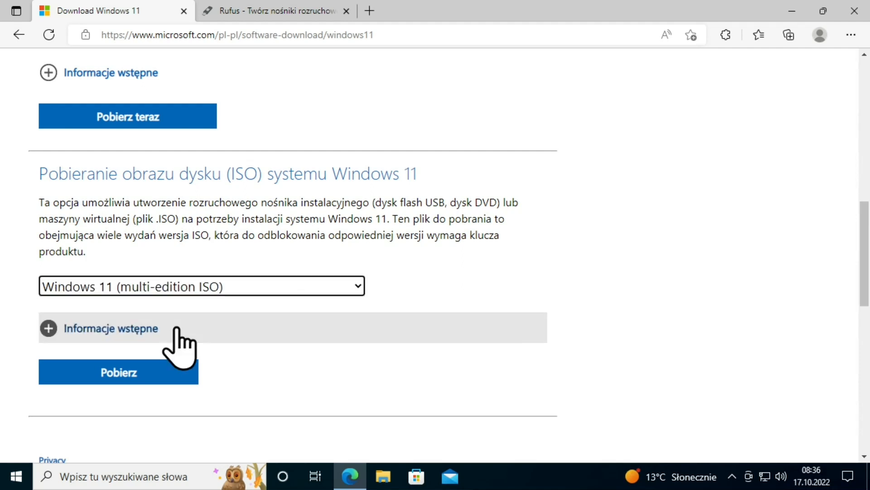
{"action": "left_click", "coordinate": [136, 371]}
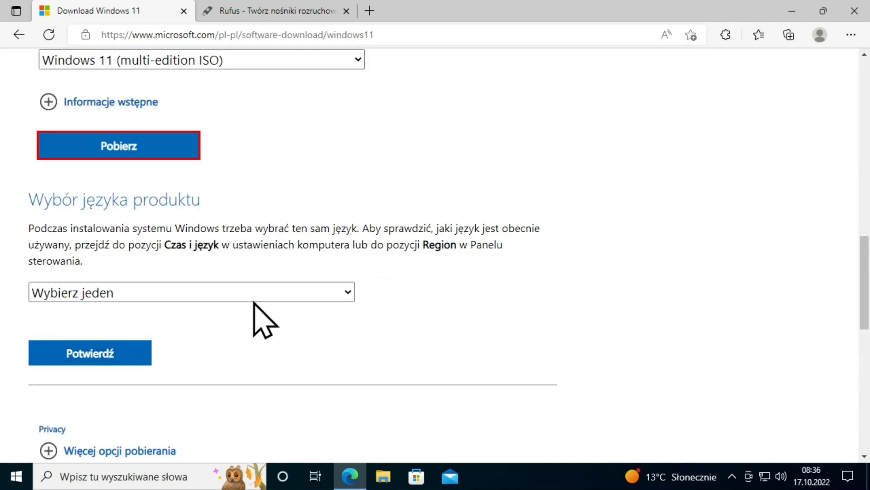
Step: Choose Polski as the product language and confirm it to get the 64-bit ISO download link
{"action": "left_click", "coordinate": [272, 292]}
{"action": "scroll", "coordinate": [132, 195], "scroll_direction": "down", "scroll_amount": 5}
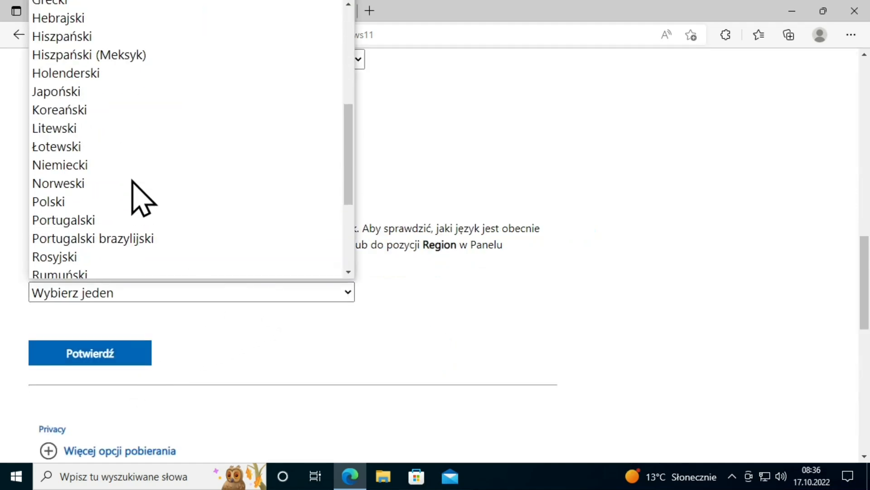
{"action": "left_click", "coordinate": [68, 197]}
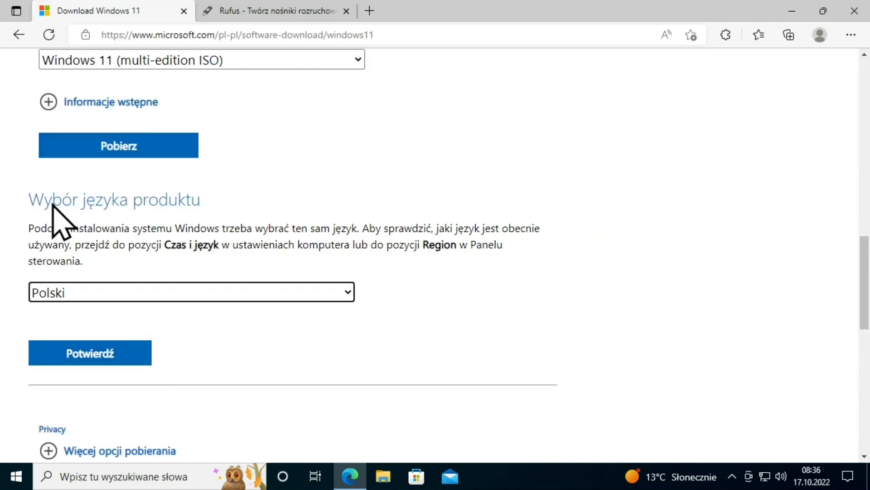
{"action": "left_click", "coordinate": [87, 358]}
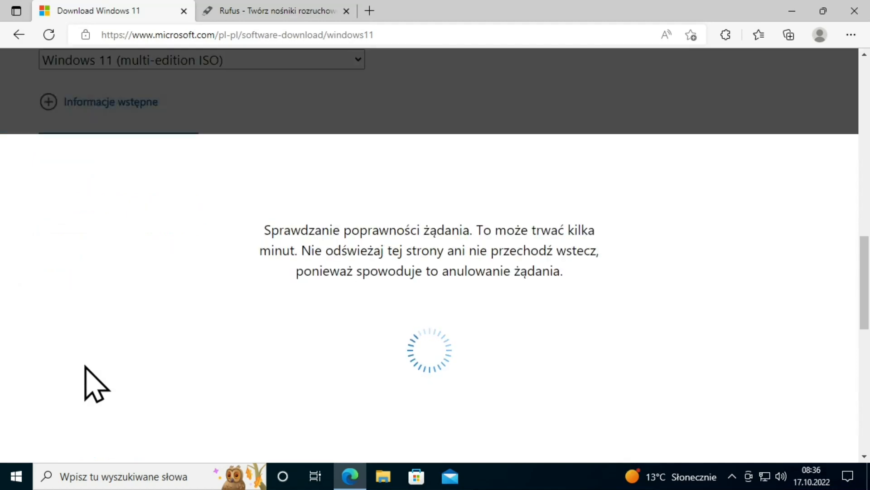
{"action": "scroll", "coordinate": [85, 365], "scroll_direction": "down", "scroll_amount": 2}
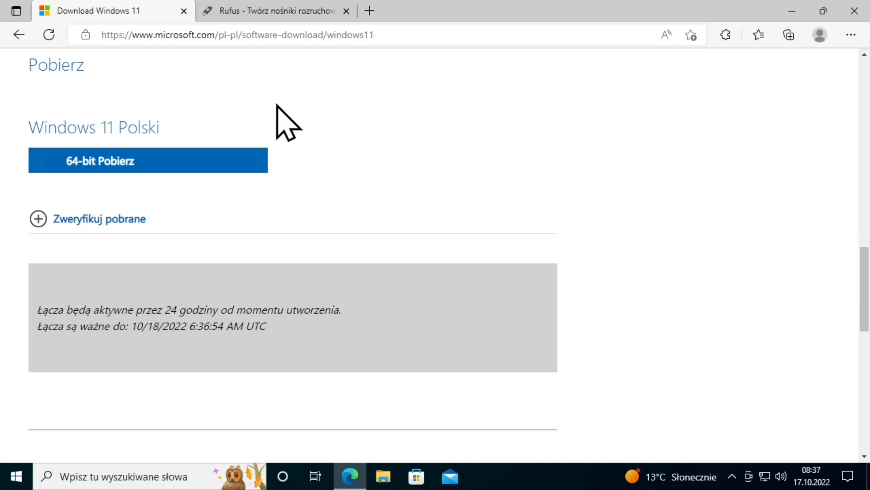
Step: Download Rufus 3.20 from the already open Rufus website
{"action": "left_click", "coordinate": [274, 12]}
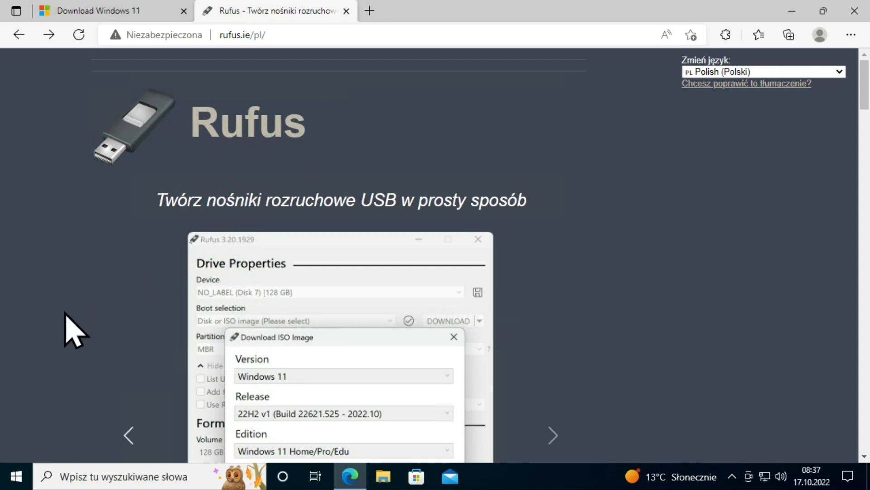
{"action": "scroll", "coordinate": [57, 321], "scroll_direction": "down", "scroll_amount": 1}
{"action": "scroll", "coordinate": [63, 340], "scroll_direction": "down", "scroll_amount": 10}
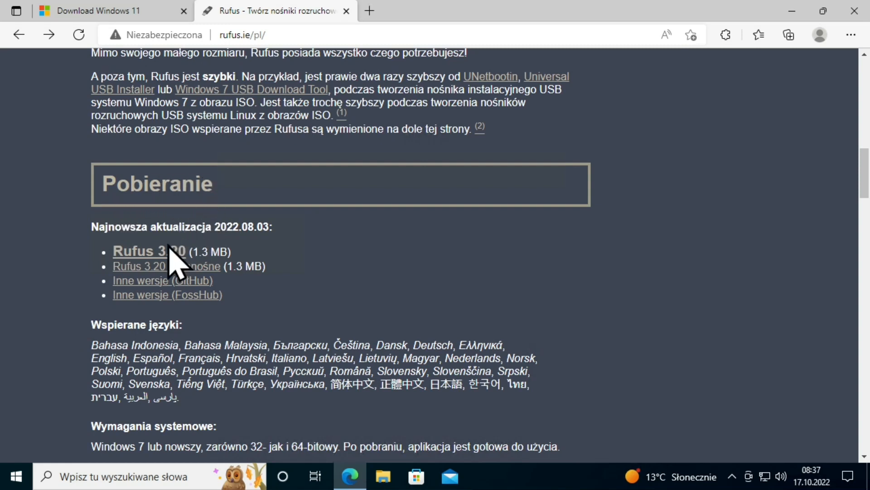
{"action": "left_click", "coordinate": [165, 252]}
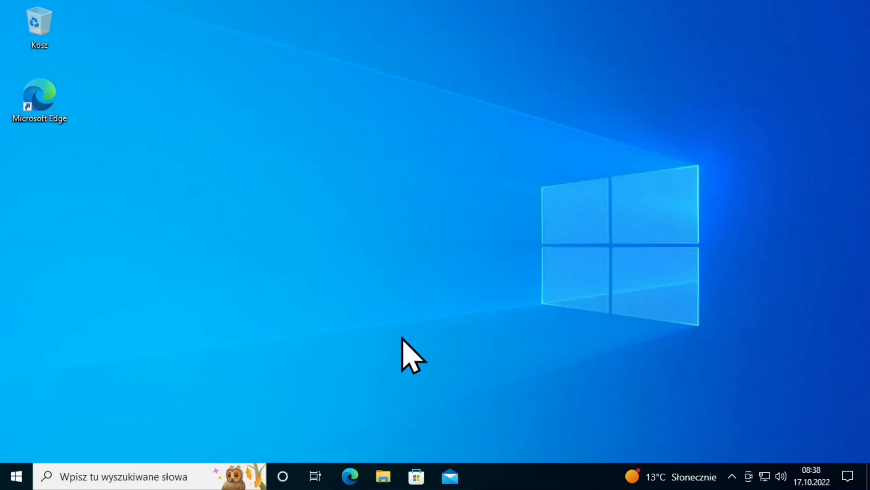
Step: Run rufus-3.20 from the Pobrane folder as administrator and allow it to make changes to the device
{"action": "left_click", "coordinate": [384, 475]}
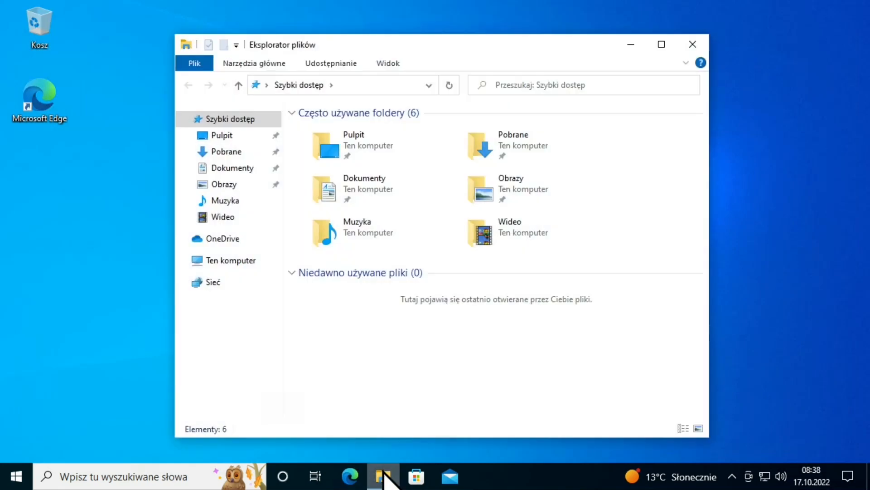
{"action": "left_click", "coordinate": [226, 174]}
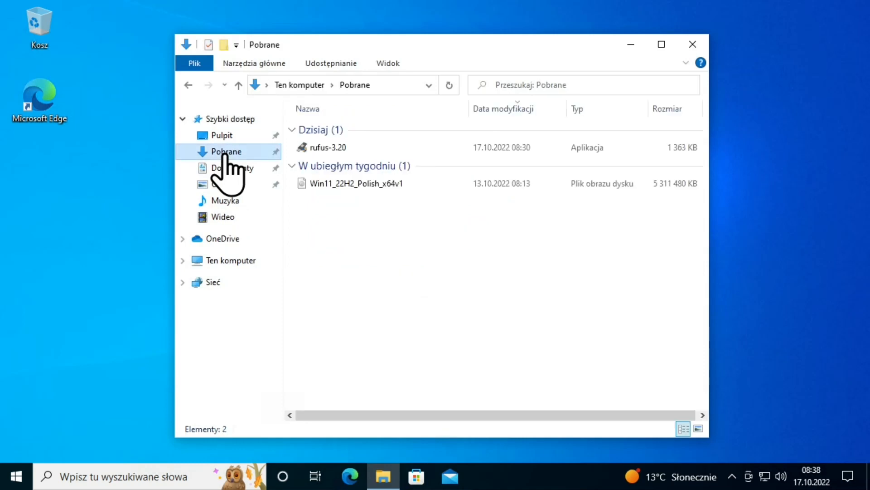
{"action": "right_click", "coordinate": [337, 150]}
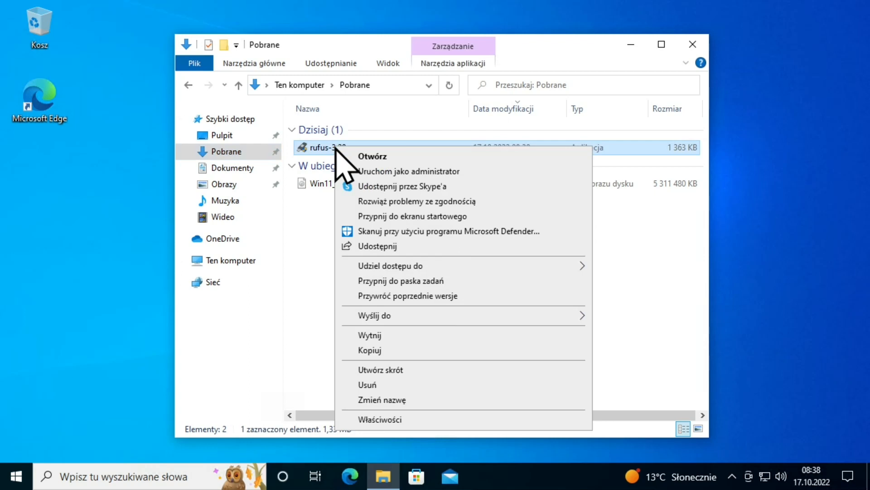
{"action": "left_click", "coordinate": [394, 173]}
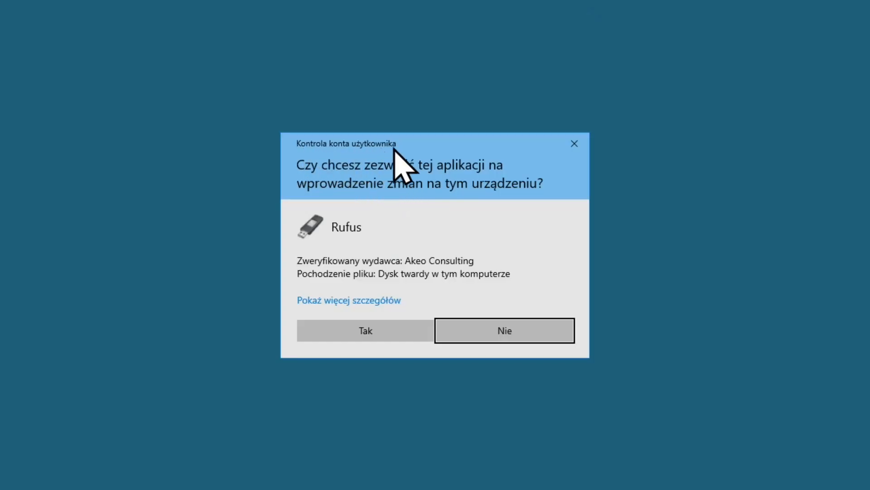
{"action": "left_click", "coordinate": [362, 330]}
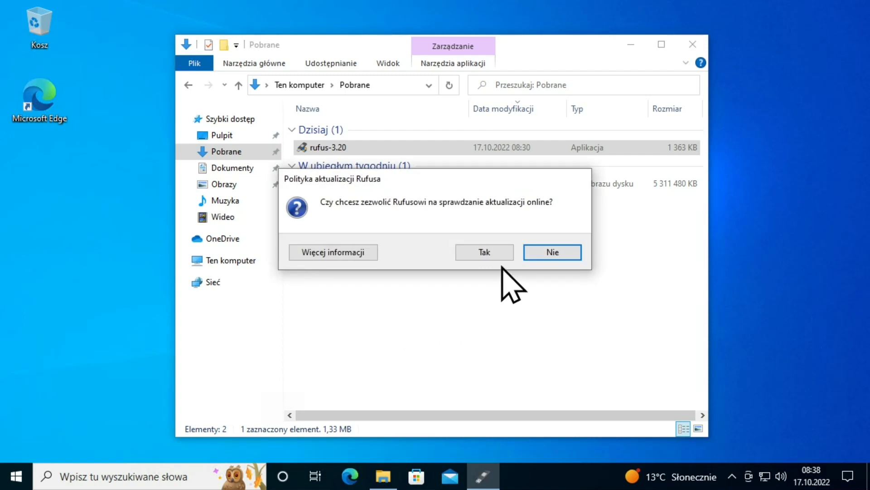
Step: Allow Rufus to check for updates online and close the File Explorer window behind it
{"action": "left_click", "coordinate": [480, 250]}
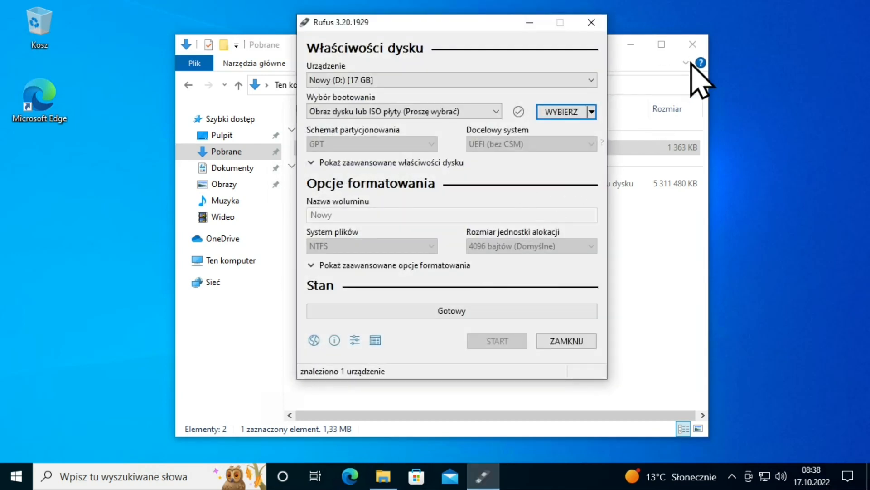
{"action": "left_click", "coordinate": [701, 47]}
{"action": "left_click", "coordinate": [701, 48]}
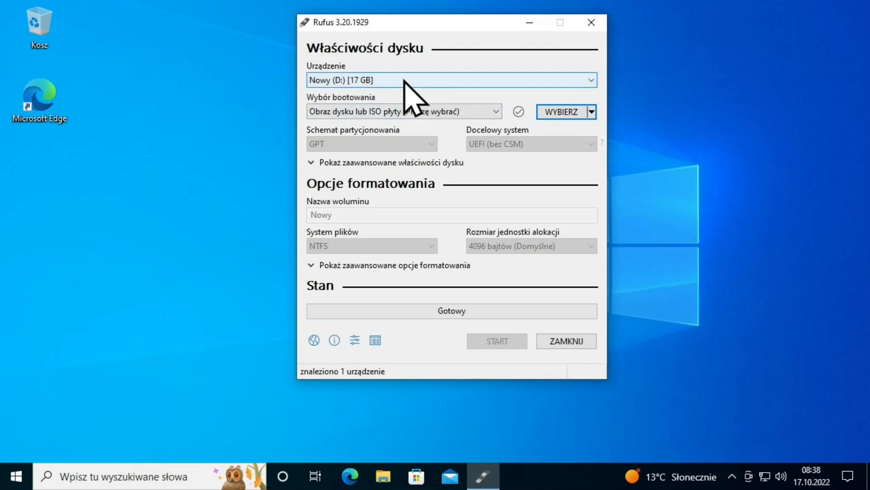
Step: Select Nowy (D:) [17 GB] as the target device and a disk or ISO image as the boot selection
{"action": "left_click", "coordinate": [372, 82]}
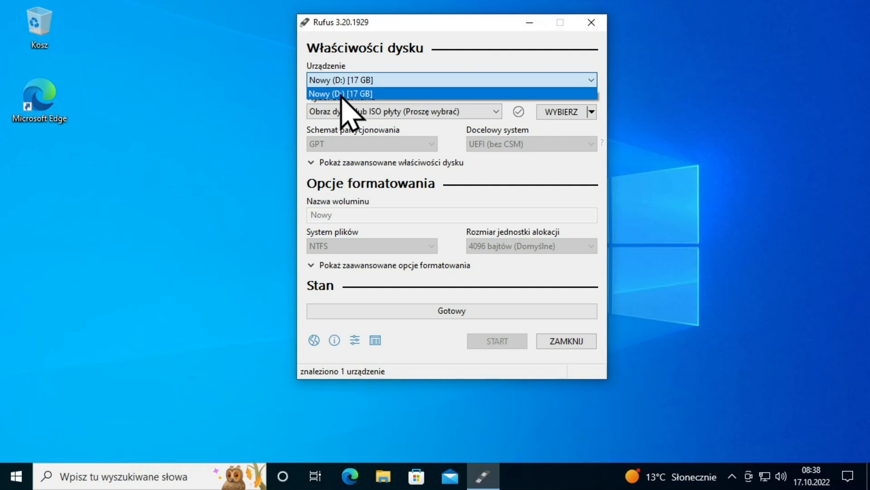
{"action": "left_click", "coordinate": [341, 94]}
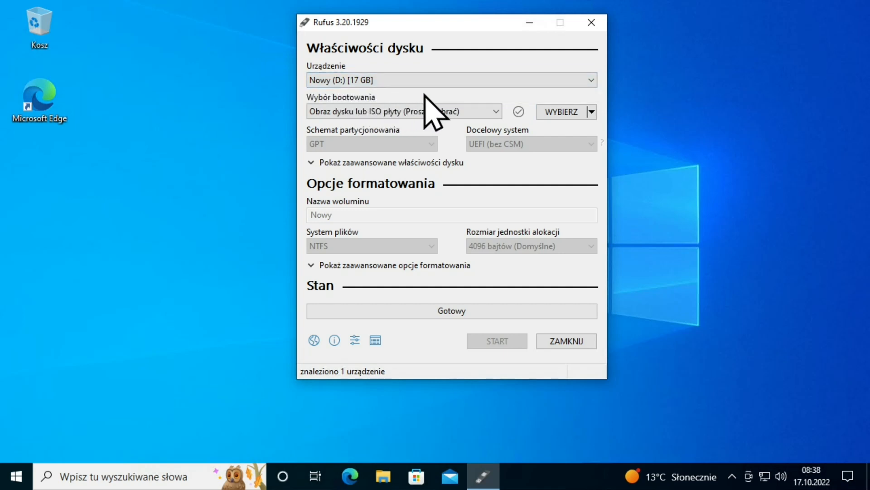
{"action": "left_click", "coordinate": [349, 111]}
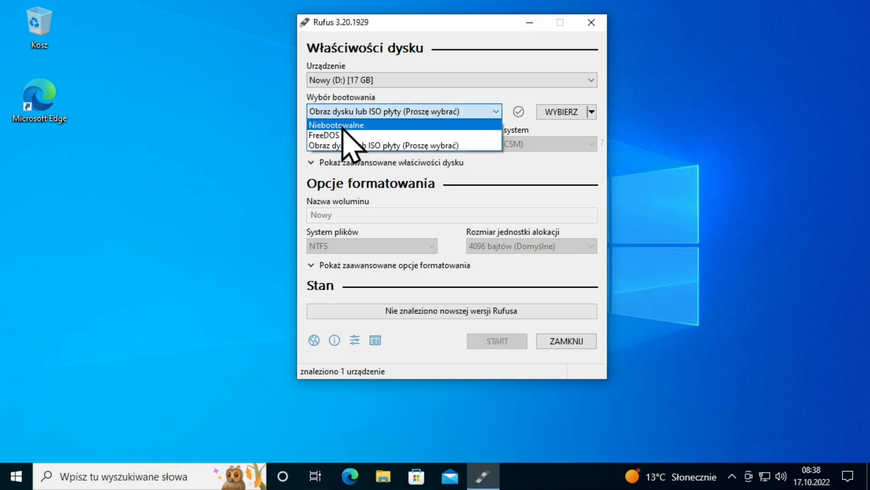
{"action": "left_click", "coordinate": [384, 146]}
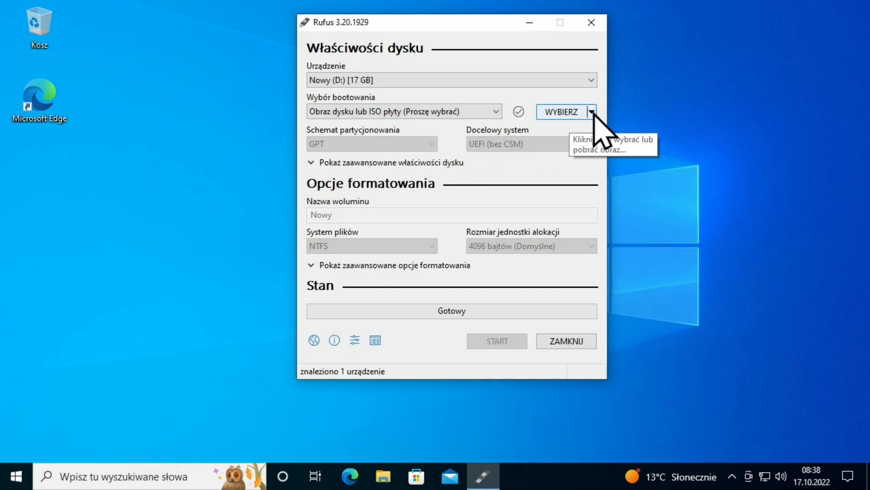
Step: Load the Win11_22H2_Polish_x64v1 image from the Pobrane folder as the boot image
{"action": "left_click", "coordinate": [592, 111]}
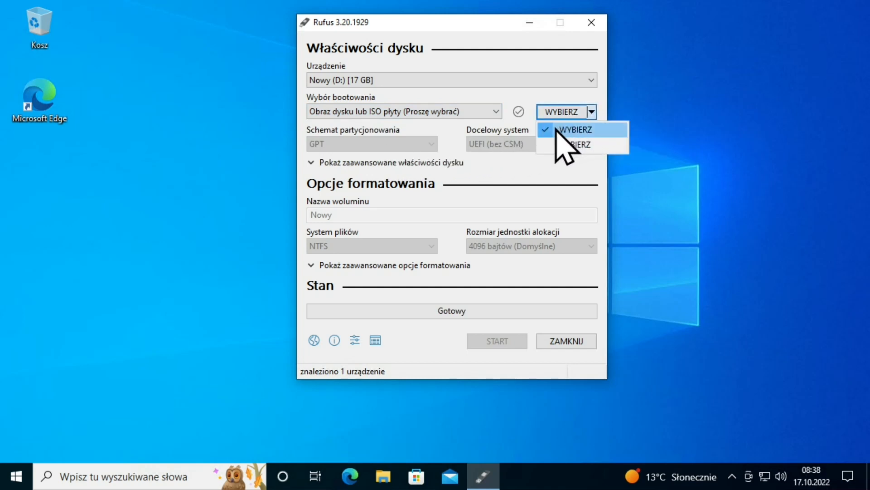
{"action": "left_click", "coordinate": [570, 130]}
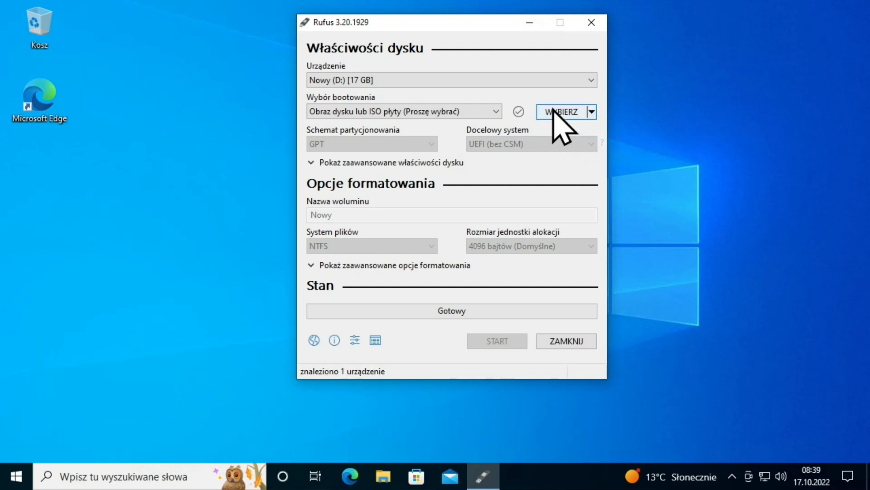
{"action": "left_click", "coordinate": [560, 113]}
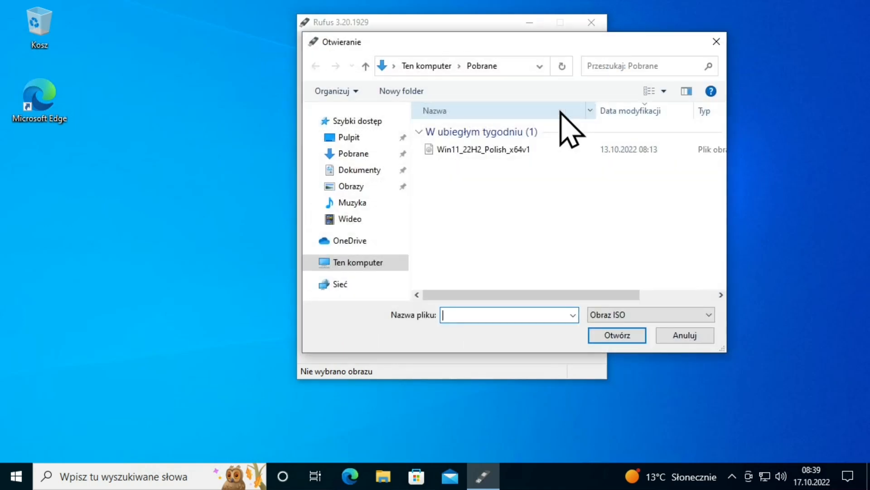
{"action": "left_click", "coordinate": [344, 154]}
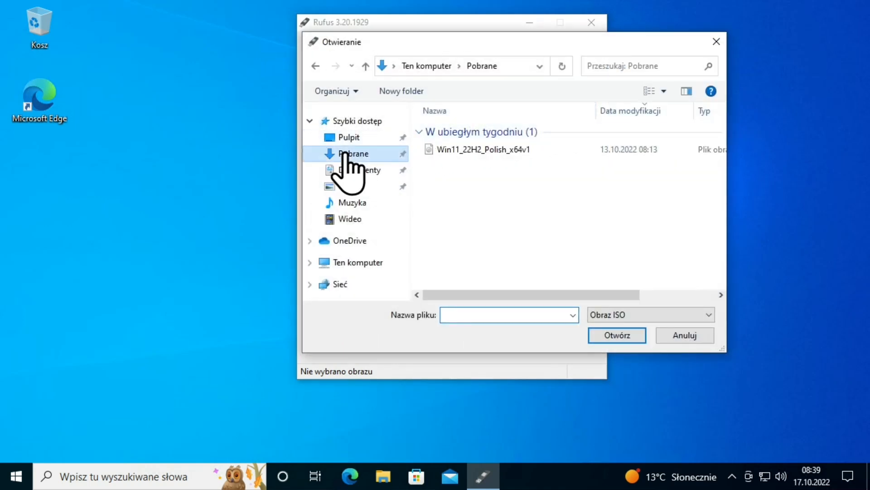
{"action": "left_click", "coordinate": [481, 151]}
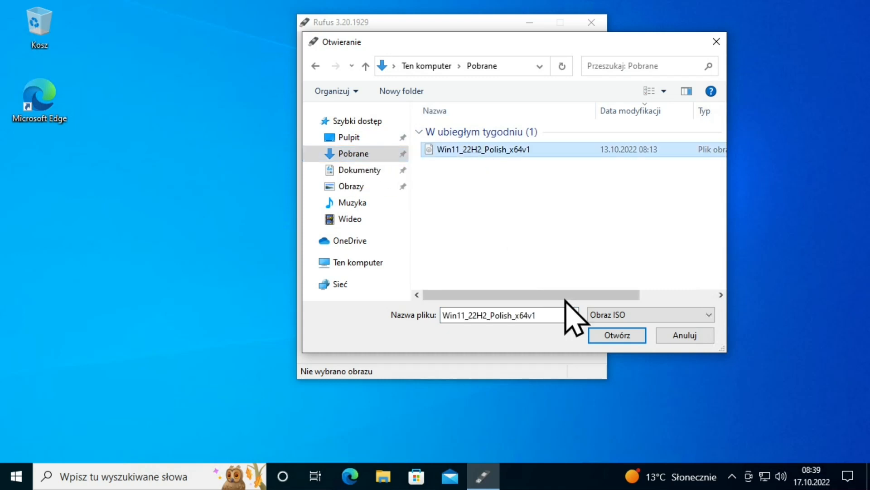
{"action": "left_click", "coordinate": [601, 338]}
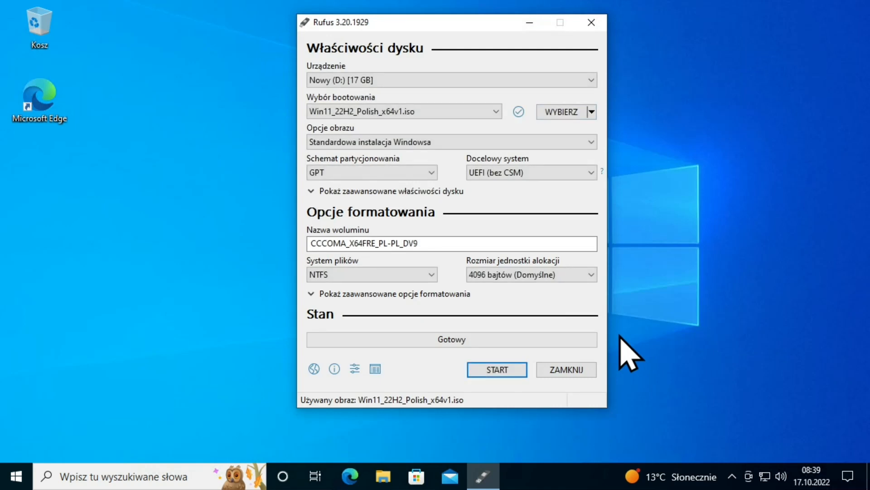
Step: Start writing the USB drive, removing the 4GB+ RAM, Secure Boot, TPM 2.0 and online Microsoft account requirements, and accept erasing drive D:
{"action": "left_click", "coordinate": [496, 369]}
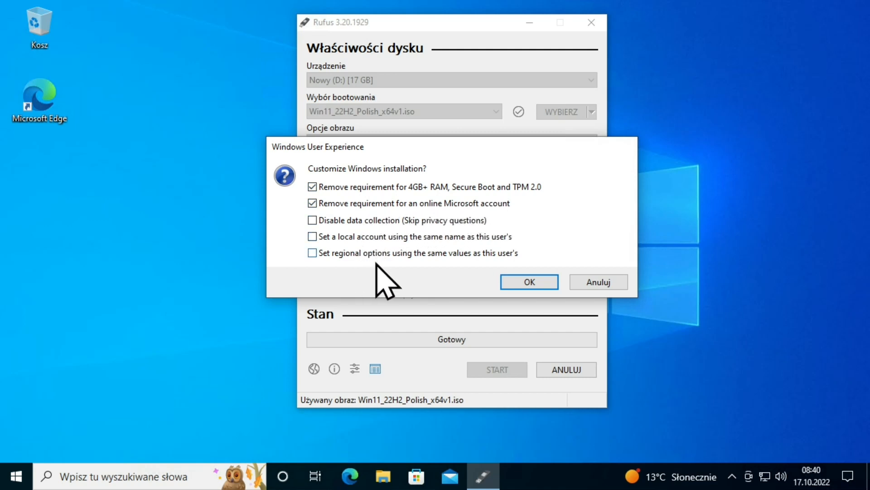
{"action": "left_click", "coordinate": [534, 282]}
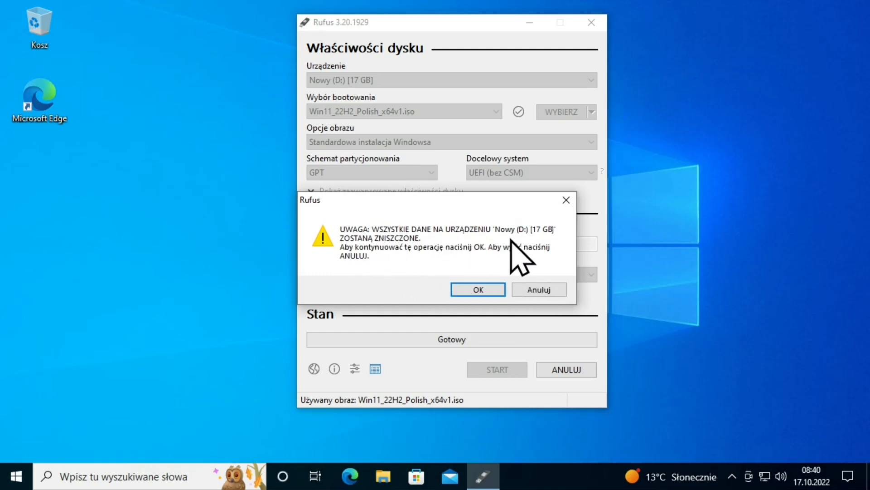
{"action": "left_click", "coordinate": [468, 292]}
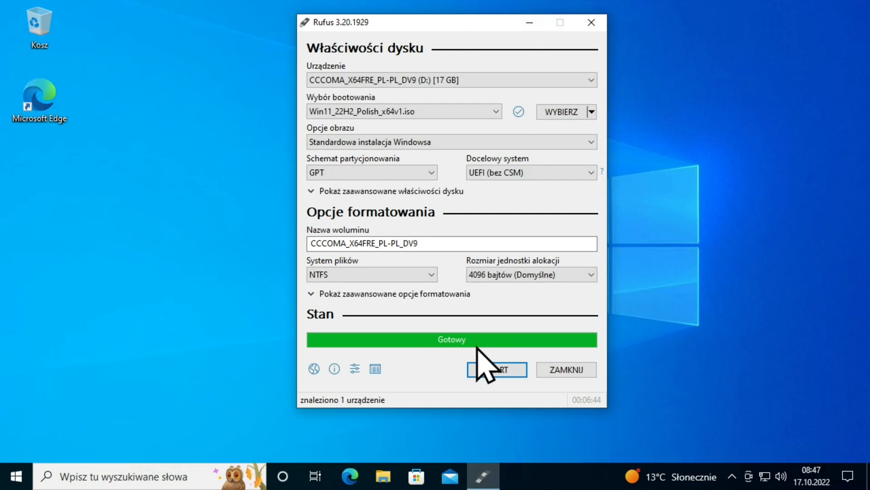
Step: Close Rufus and open the newly written CCCOMA_X64FRE_PL-PL_DV9 (D:) drive in File Explorer
{"action": "left_click", "coordinate": [564, 371]}
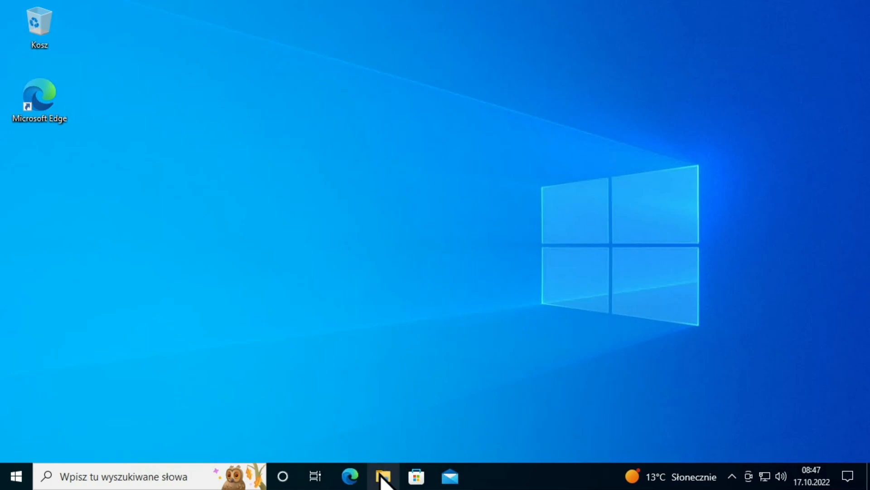
{"action": "left_click", "coordinate": [383, 476]}
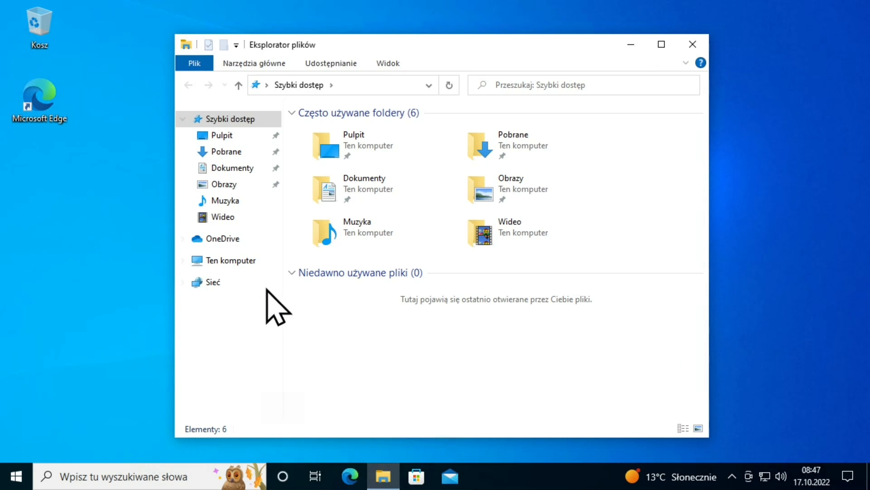
{"action": "left_click", "coordinate": [226, 262]}
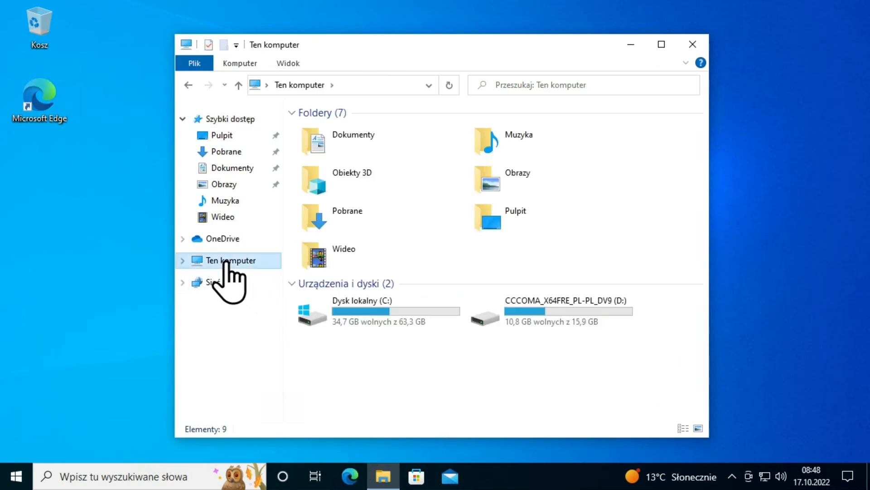
{"action": "right_click", "coordinate": [506, 315]}
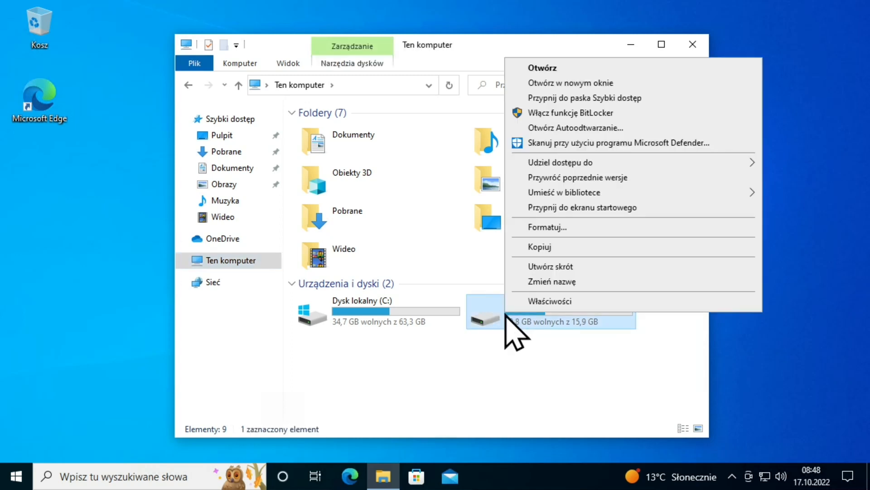
{"action": "left_click", "coordinate": [545, 69]}
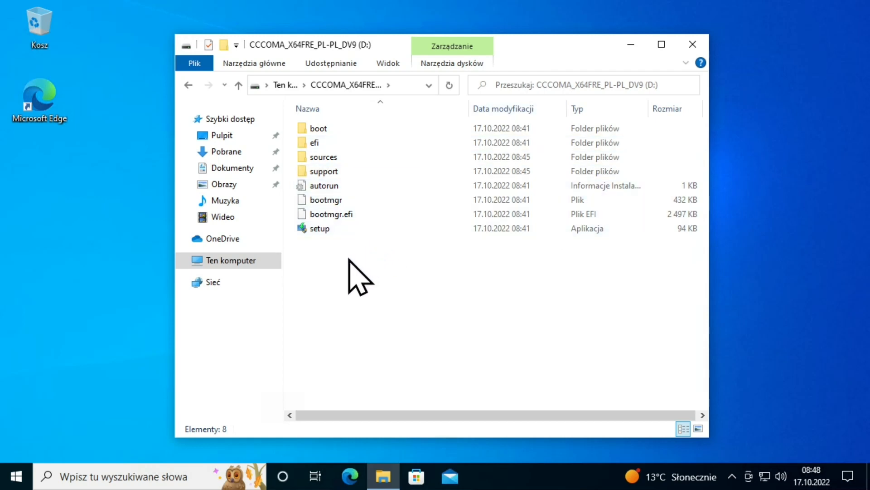
Step: Run setup from drive D: as administrator, allow it to make changes, and close the File Explorer window
{"action": "right_click", "coordinate": [314, 231]}
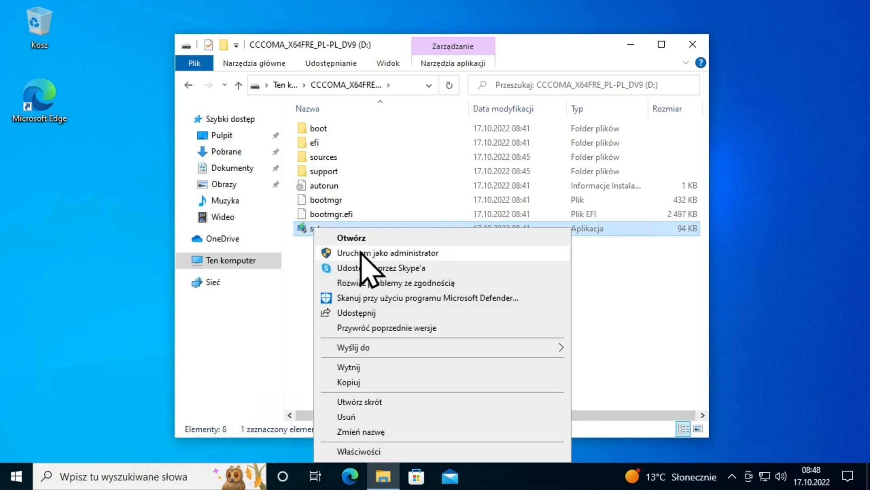
{"action": "left_click", "coordinate": [384, 254]}
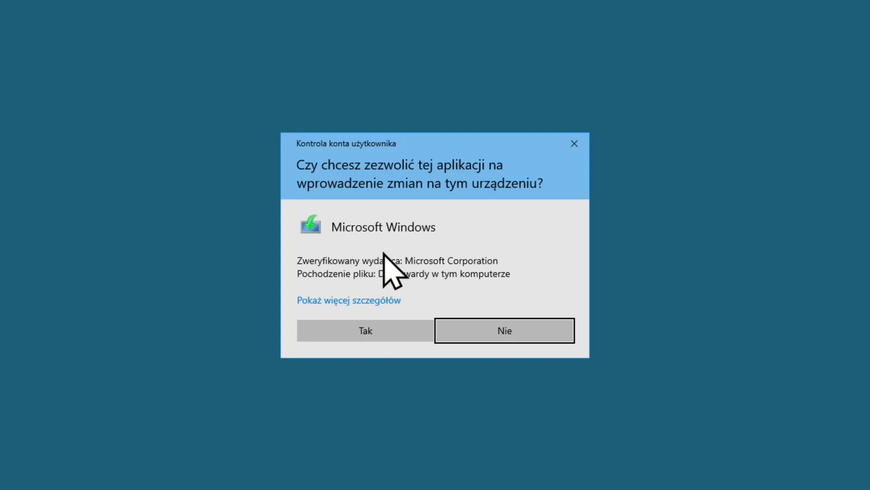
{"action": "left_click", "coordinate": [364, 333]}
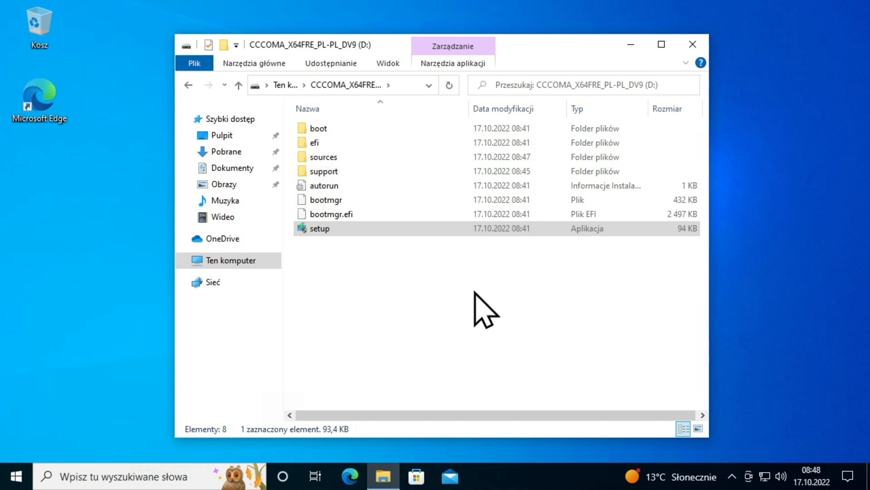
{"action": "left_click", "coordinate": [693, 44]}
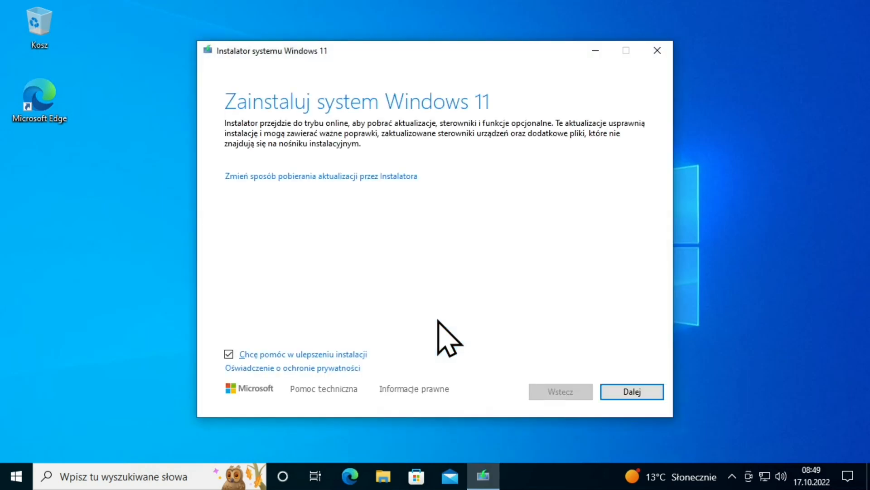
Step: Set the installer's updates, drivers and optional features download to Nie teraz, and accept the licence terms
{"action": "left_click", "coordinate": [301, 176]}
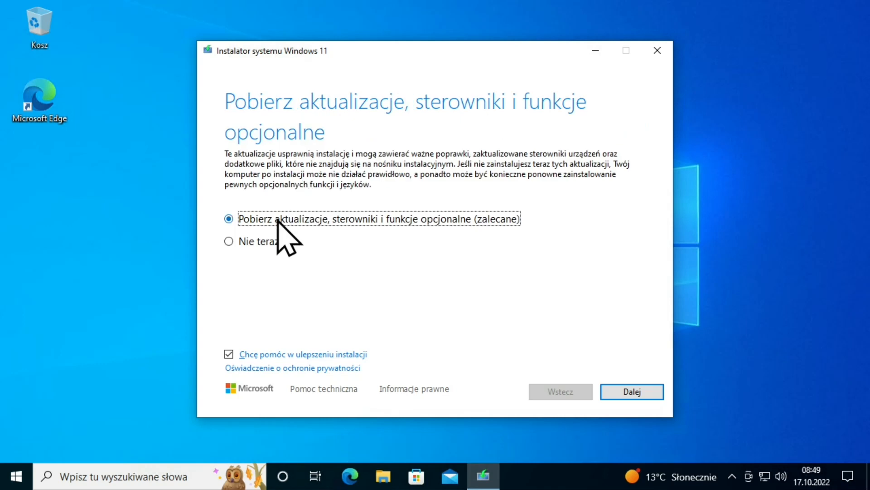
{"action": "left_click", "coordinate": [229, 241]}
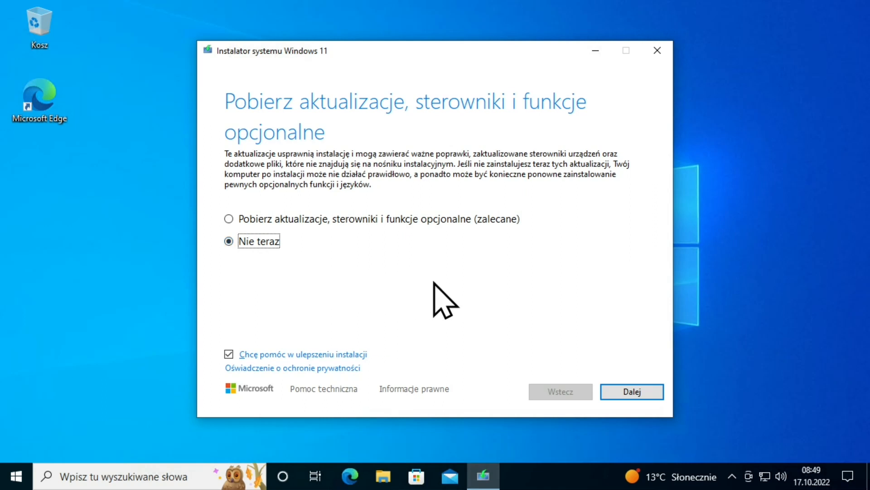
{"action": "left_click", "coordinate": [635, 393]}
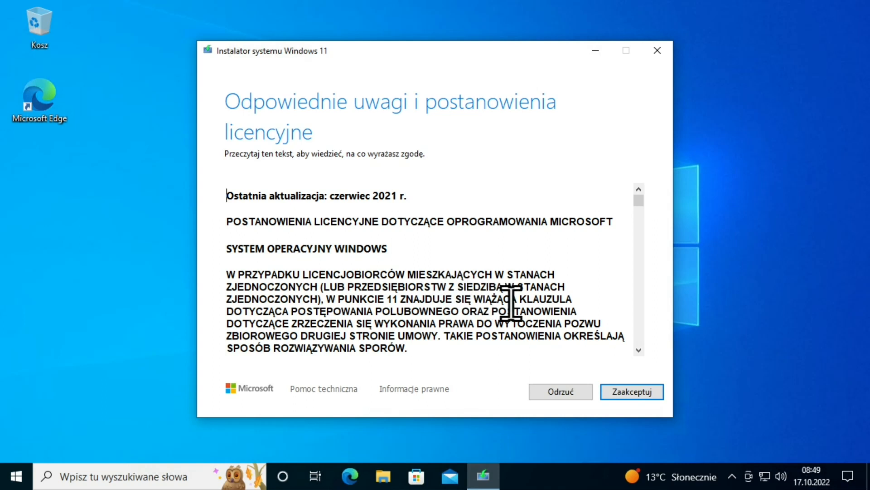
{"action": "left_click_drag", "start_coordinate": [641, 201], "coordinate": [638, 358]}
{"action": "left_click", "coordinate": [632, 393]}
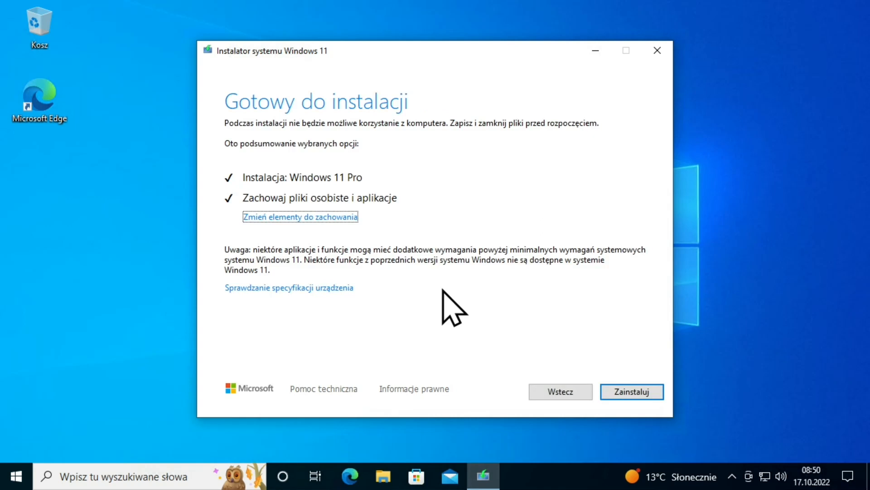
Step: Review the items to keep, leave Zachowaj pliki osobiste i aplikacje selected, and start the Windows 11 installation
{"action": "left_click", "coordinate": [258, 219]}
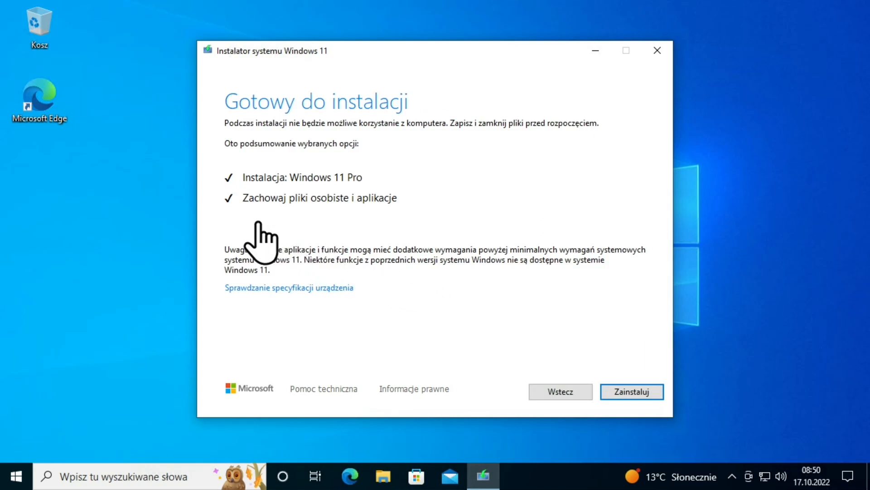
{"action": "left_click", "coordinate": [301, 216]}
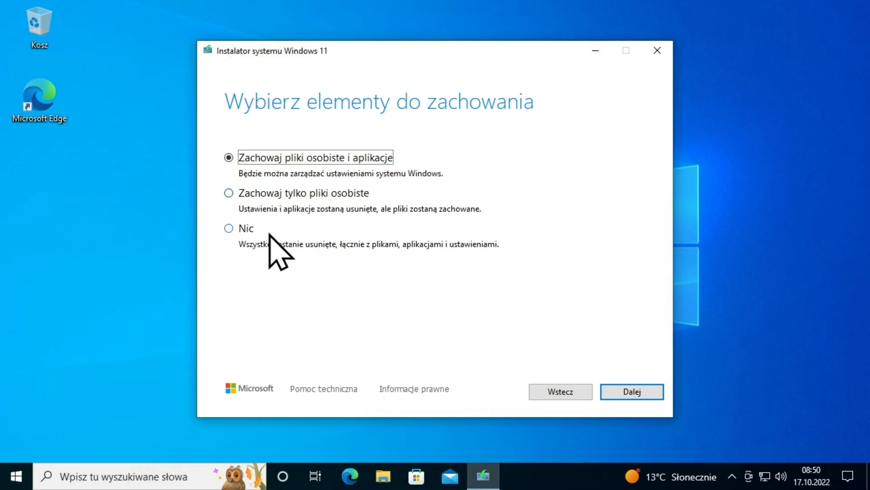
{"action": "left_click", "coordinate": [632, 392]}
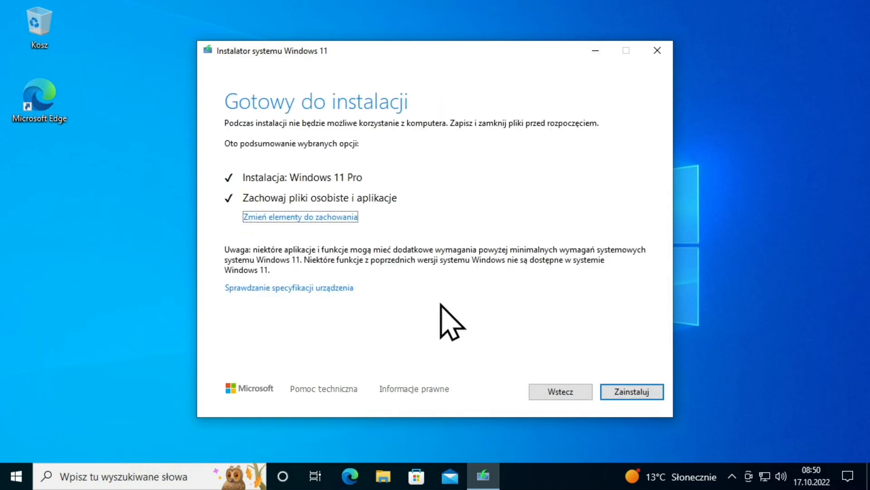
{"action": "left_click", "coordinate": [634, 390]}
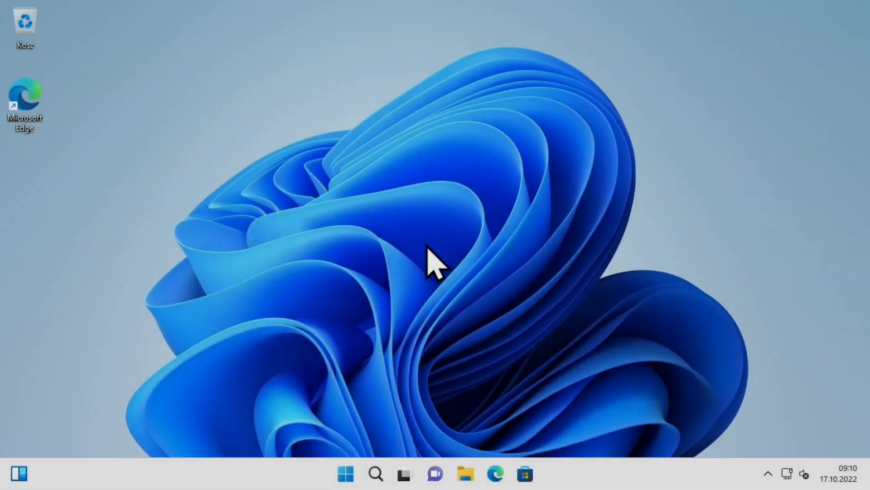
Step: Run winver to check the installed Windows version and build, and close the information window
{"action": "key", "text": "super"}
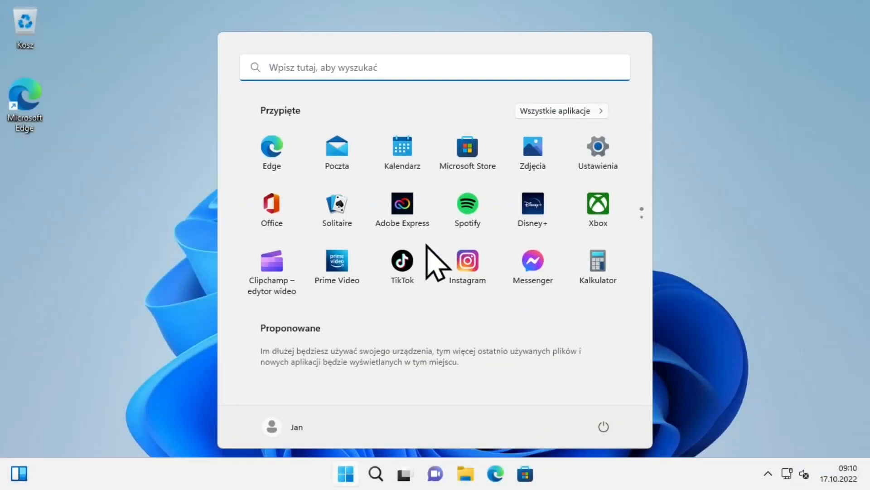
{"action": "type", "text": "winver"}
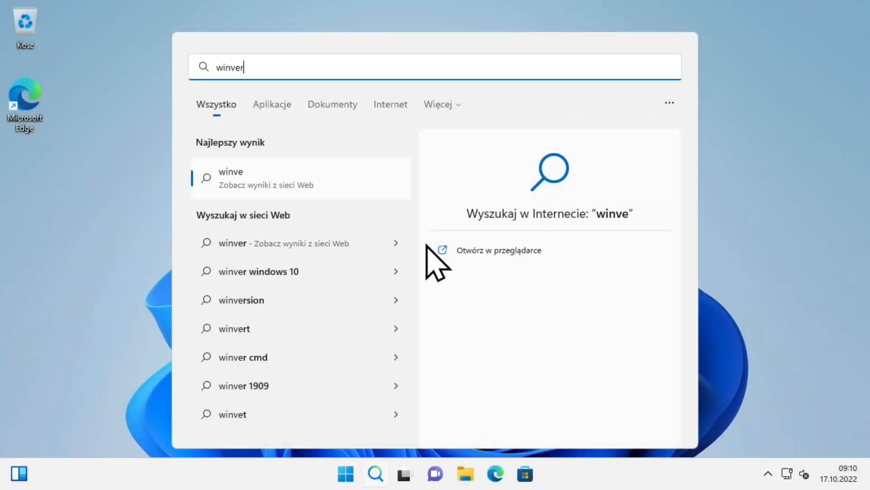
{"action": "key", "text": "Return"}
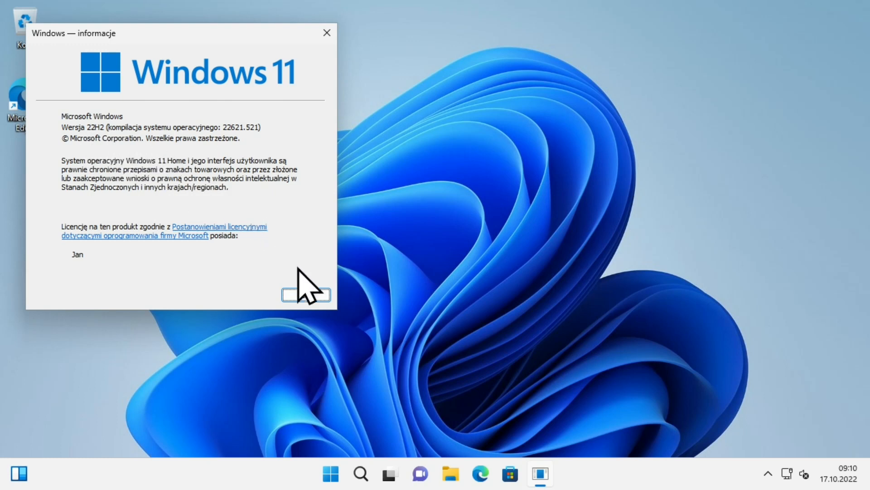
{"action": "left_click", "coordinate": [306, 295]}
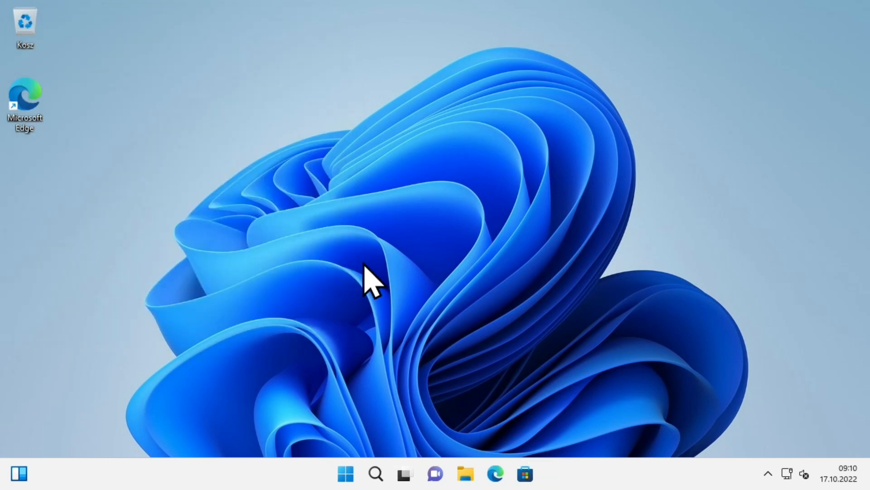